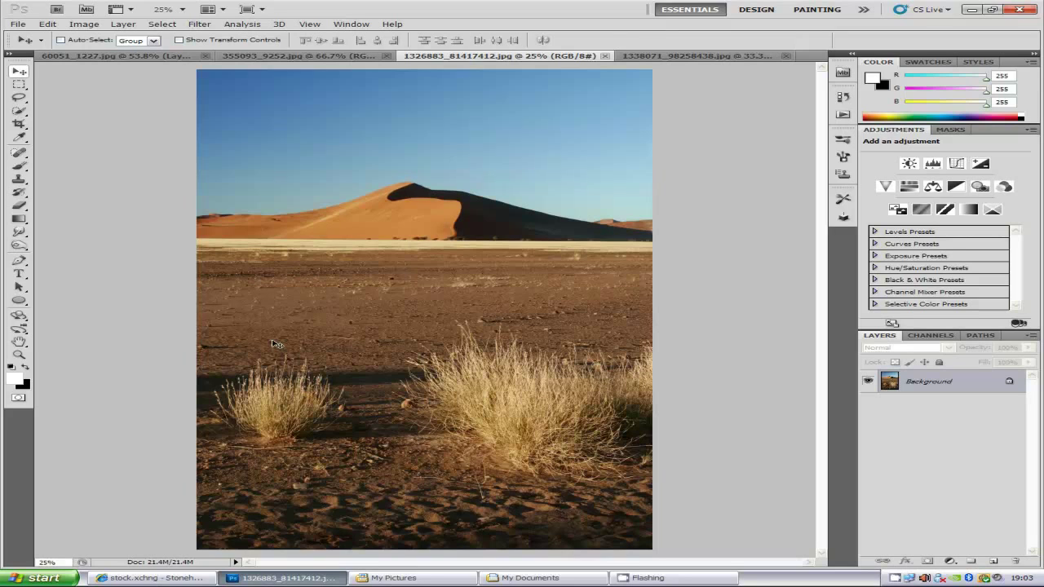
# Look through the File menu and compare the beach photo with the desert dune photo
pyautogui.click(18, 24)
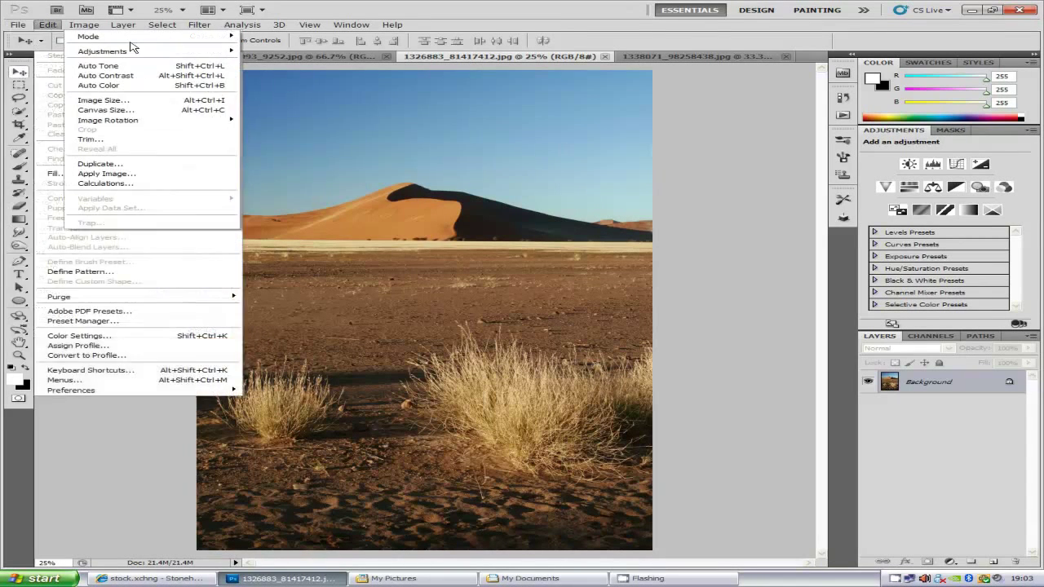
pyautogui.click(785, 421)
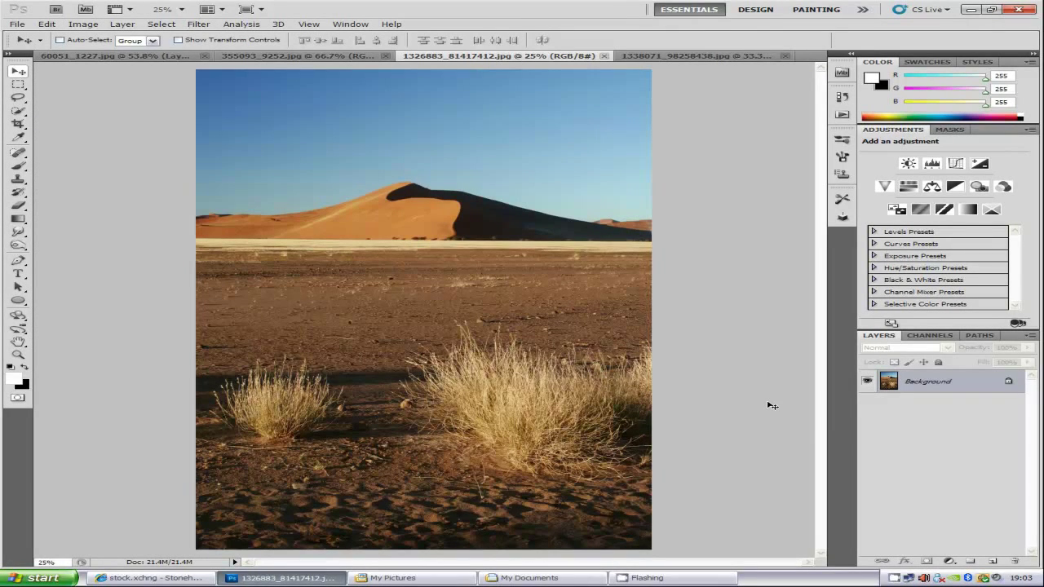
pyautogui.click(663, 56)
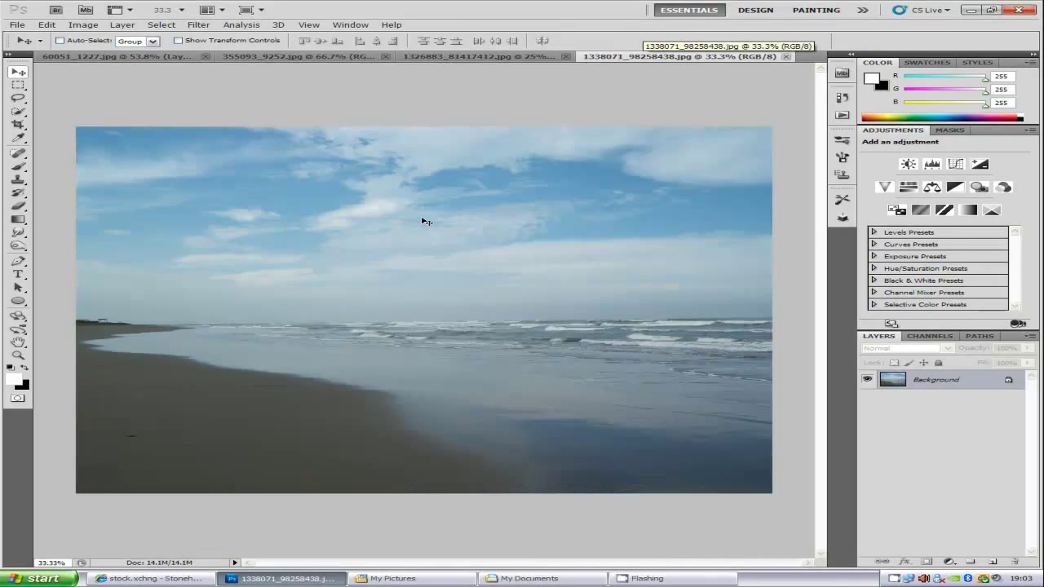
pyautogui.click(485, 57)
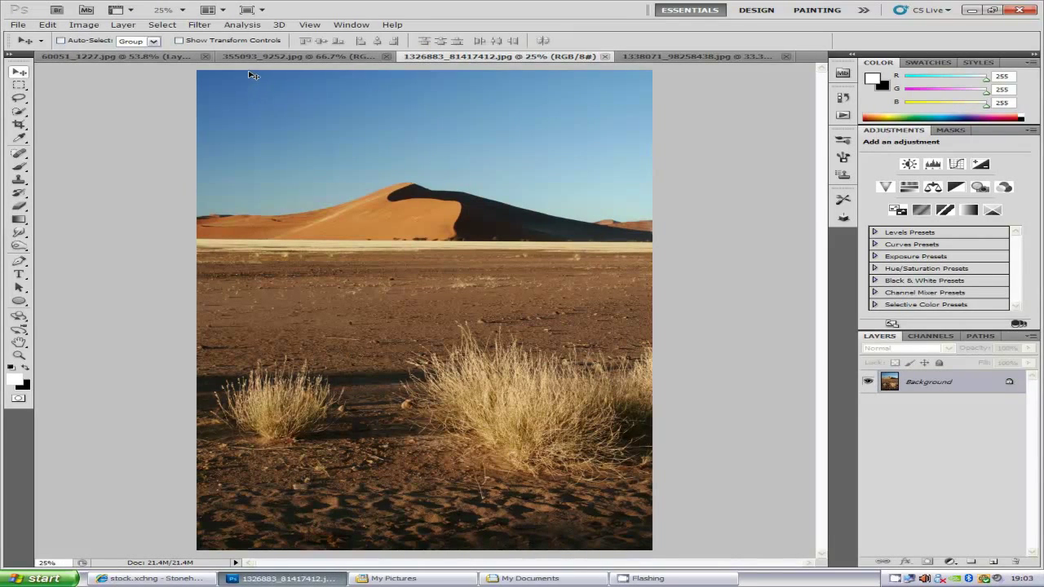
# Convert Background to Layer 0 and delete the blue sky above the dune, leaving transparency
pyautogui.click(19, 111)
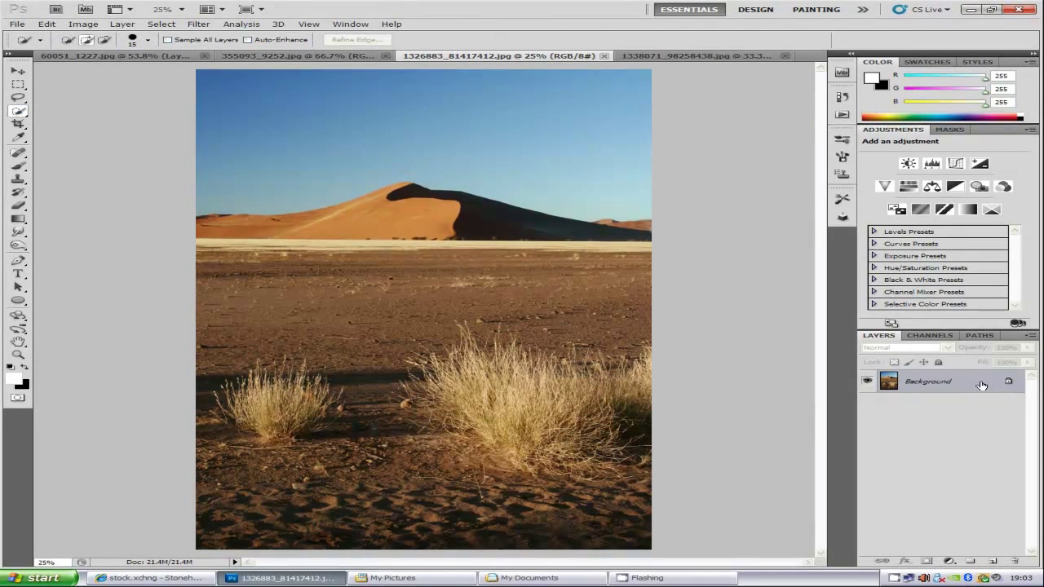
pyautogui.doubleClick(979, 383)
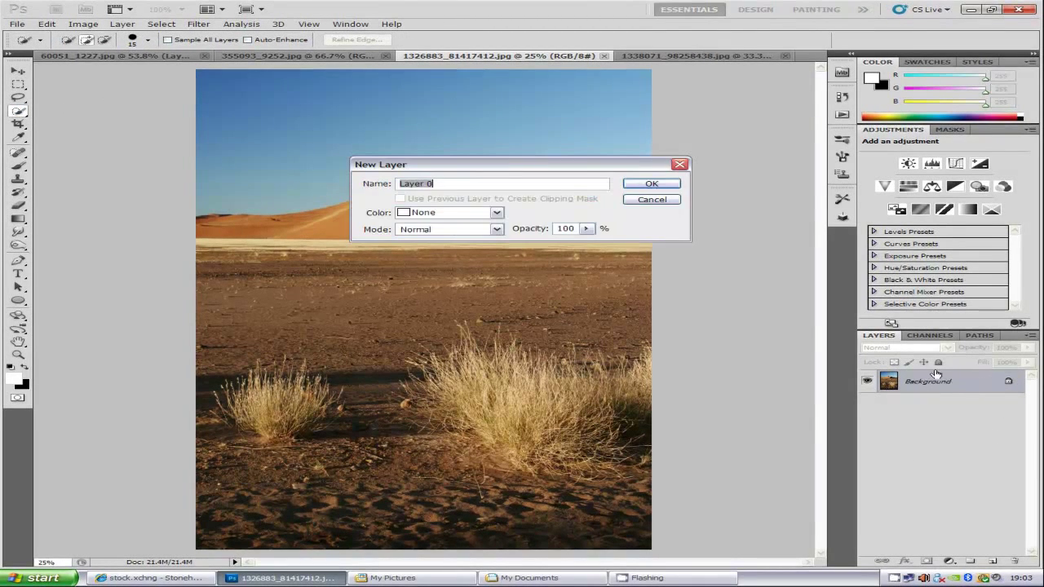
pyautogui.click(664, 184)
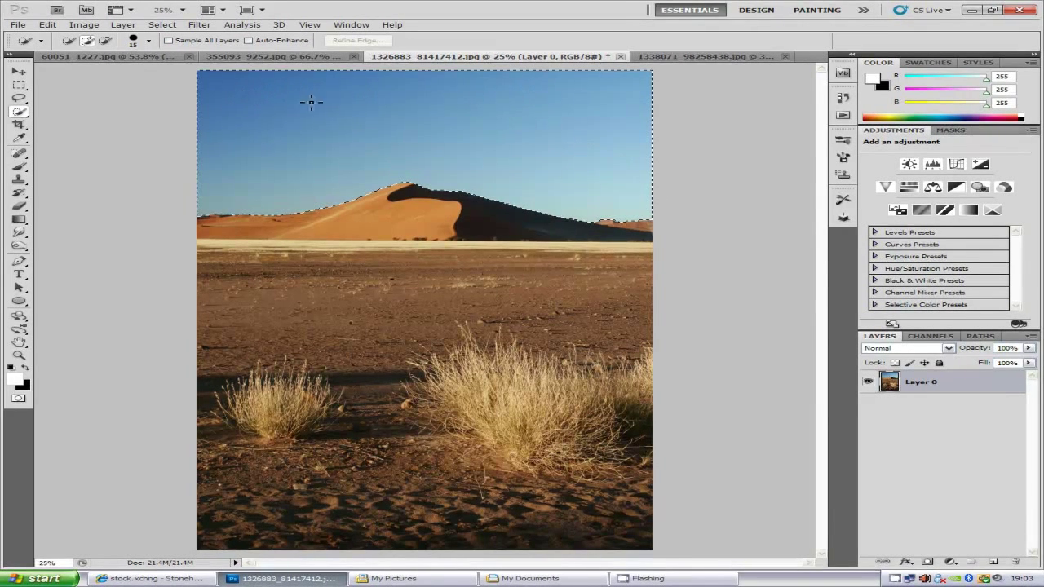
pyautogui.moveTo(332, 100); pyautogui.dragTo(660, 123)
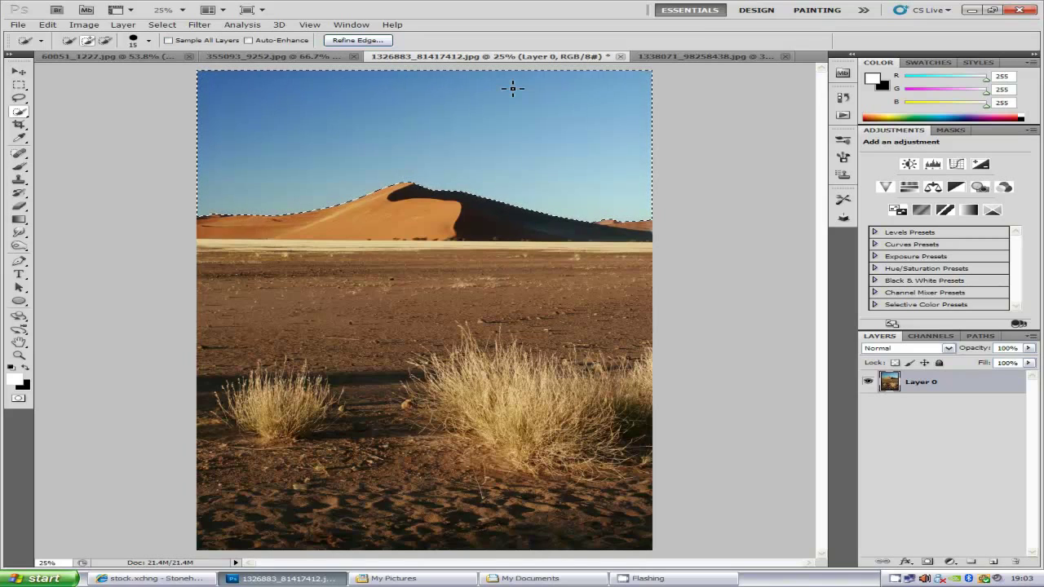
pyautogui.press('Delete')
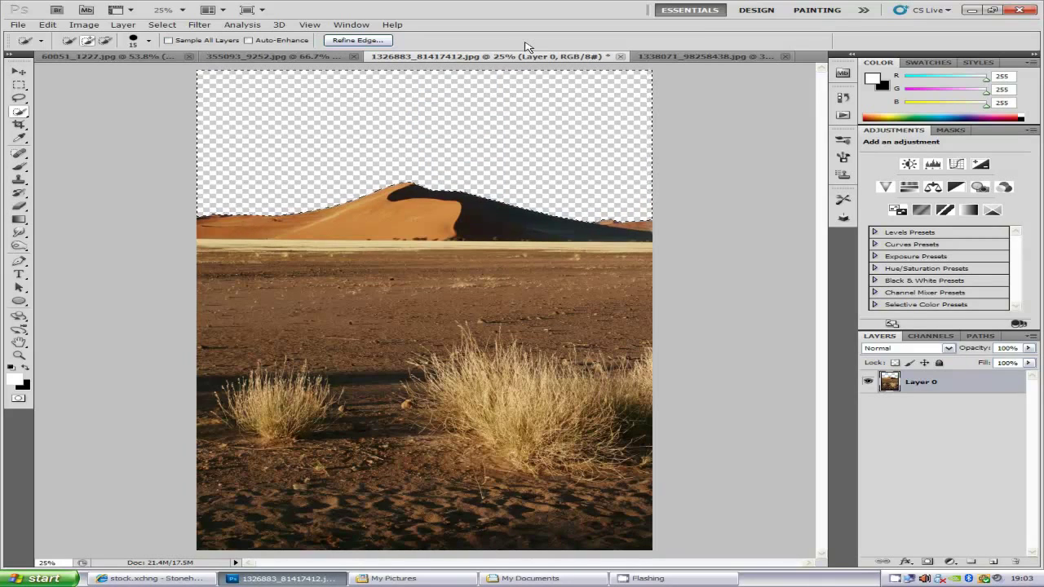
pyautogui.hotkey('ctrl', 'd')
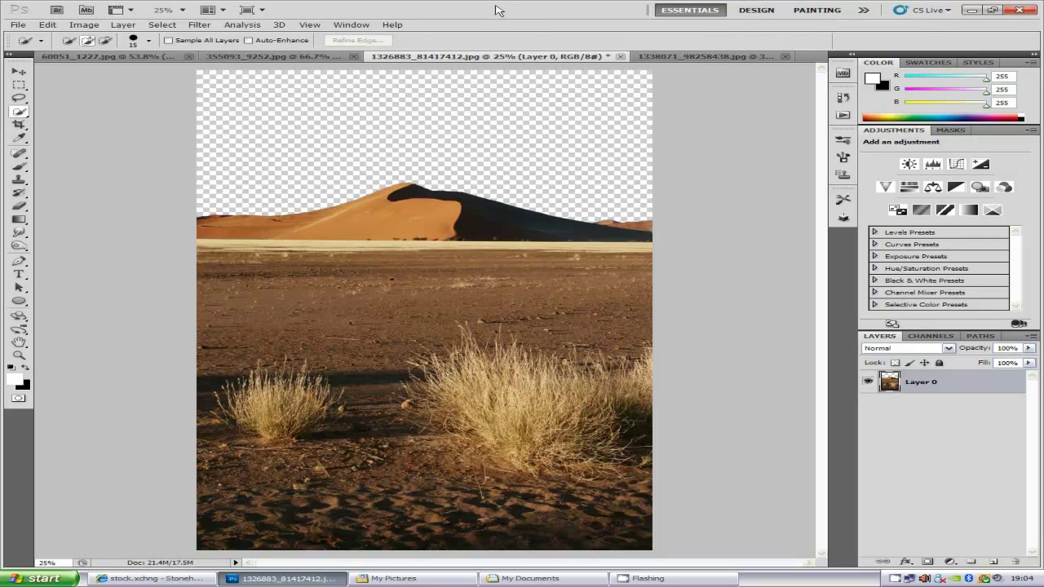
# On the beach photo, paint a Quick Selection over the cloudy sky above the sea
pyautogui.click(668, 58)
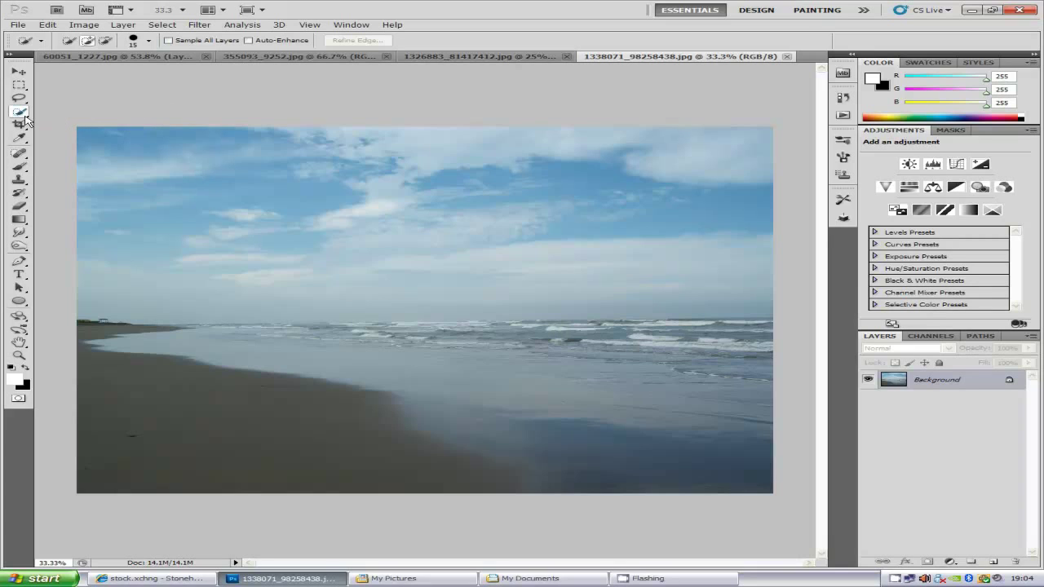
pyautogui.moveTo(128, 149)
pyautogui.mouseDown()
pyautogui.moveTo(566, 138)
pyautogui.moveTo(754, 163)
pyautogui.moveTo(269, 150)
pyautogui.moveTo(191, 159)
pyautogui.moveTo(357, 205)
pyautogui.mouseUp()
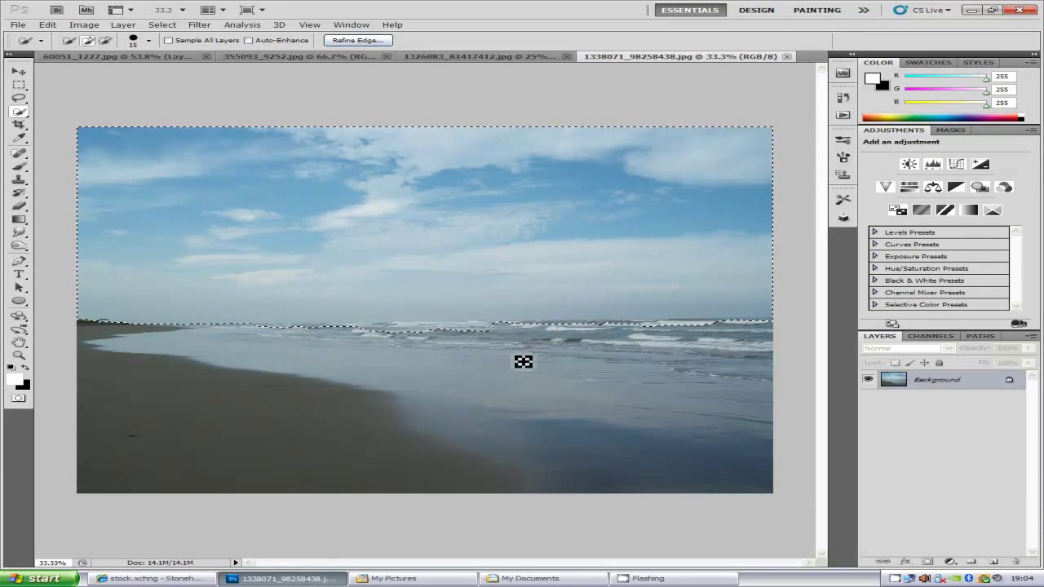
pyautogui.scroll(1, 280, 380)
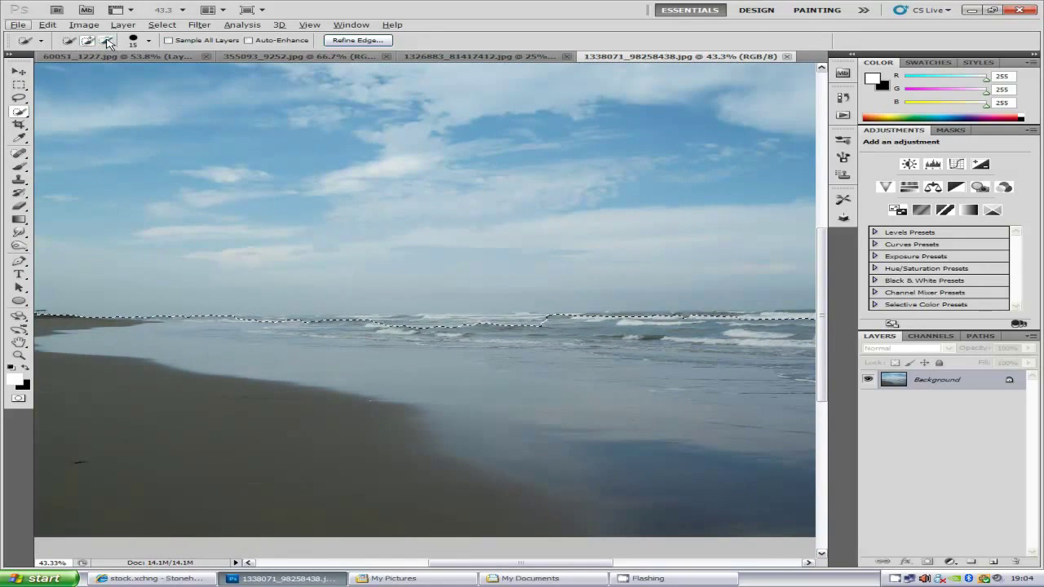
# Subtract the area below the horizon line from the sky selection, then zoom out
pyautogui.click(106, 41)
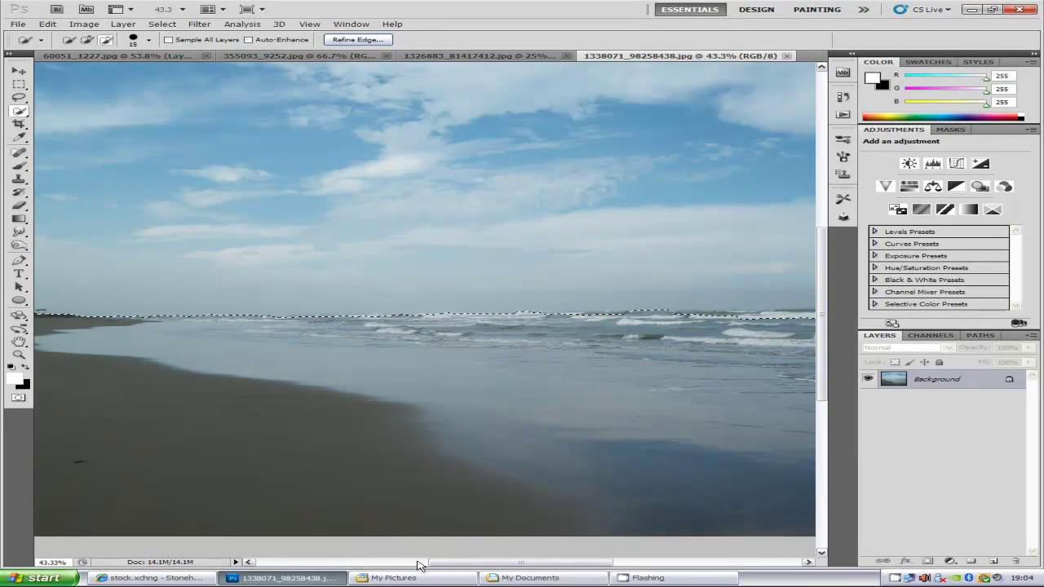
pyautogui.click(406, 564)
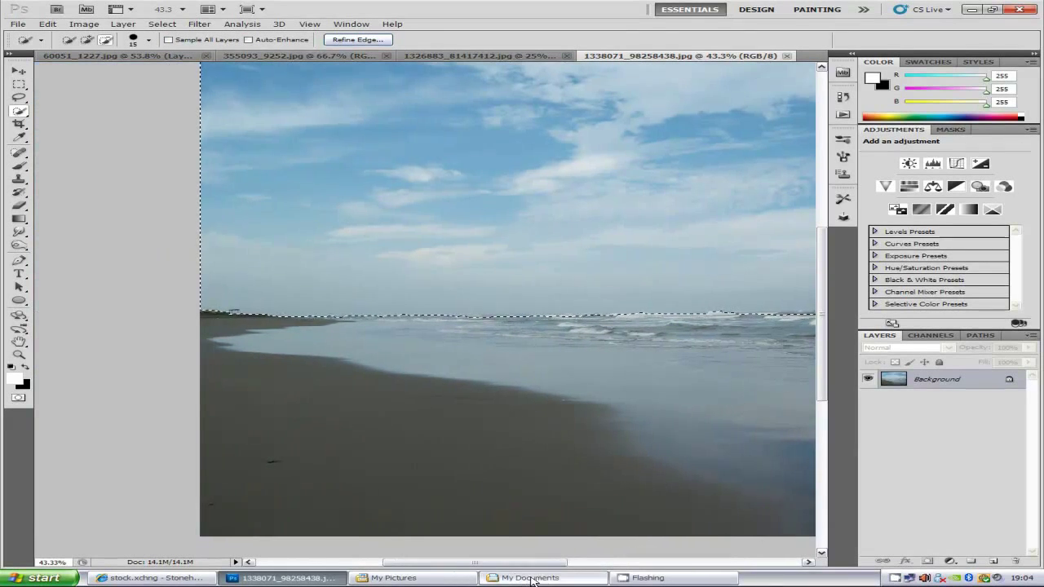
pyautogui.moveTo(512, 563); pyautogui.dragTo(659, 563)
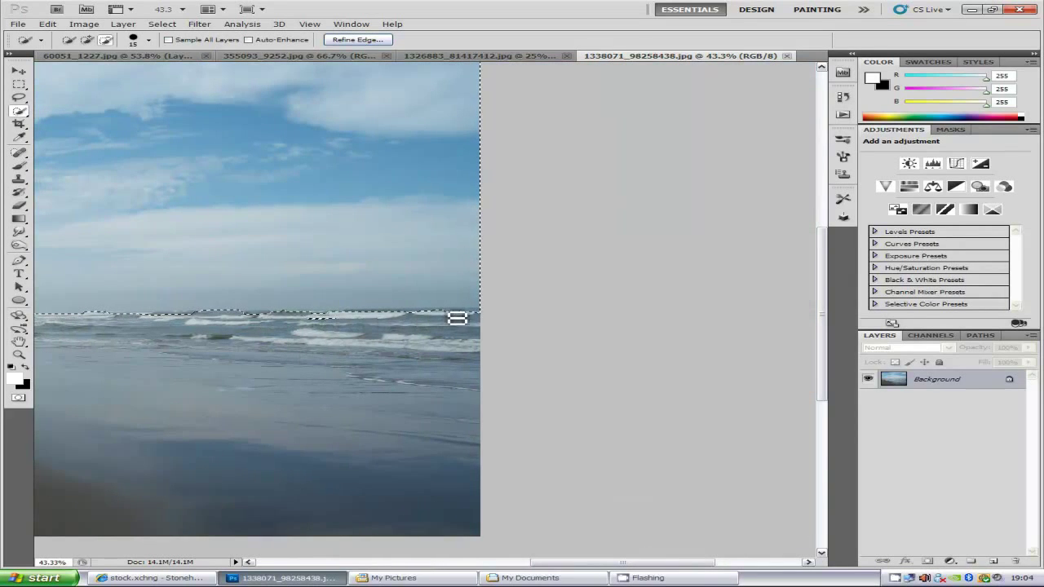
pyautogui.hotkey('ctrl', '-')
pyautogui.scroll(-2, 105, 368)
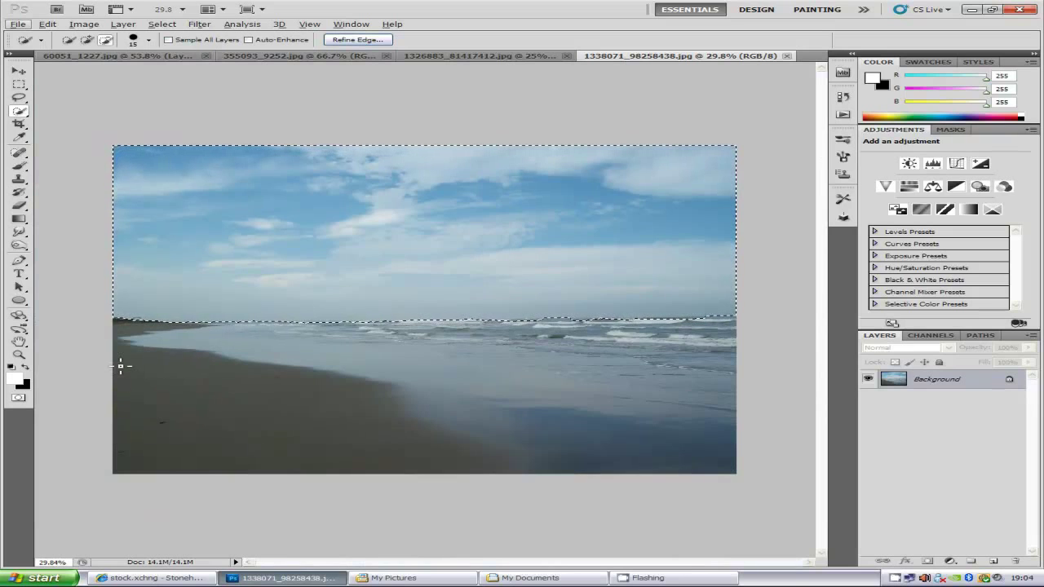
# Drag the selected cloudy sky into the desert dune photo as a new layer
pyautogui.click(21, 73)
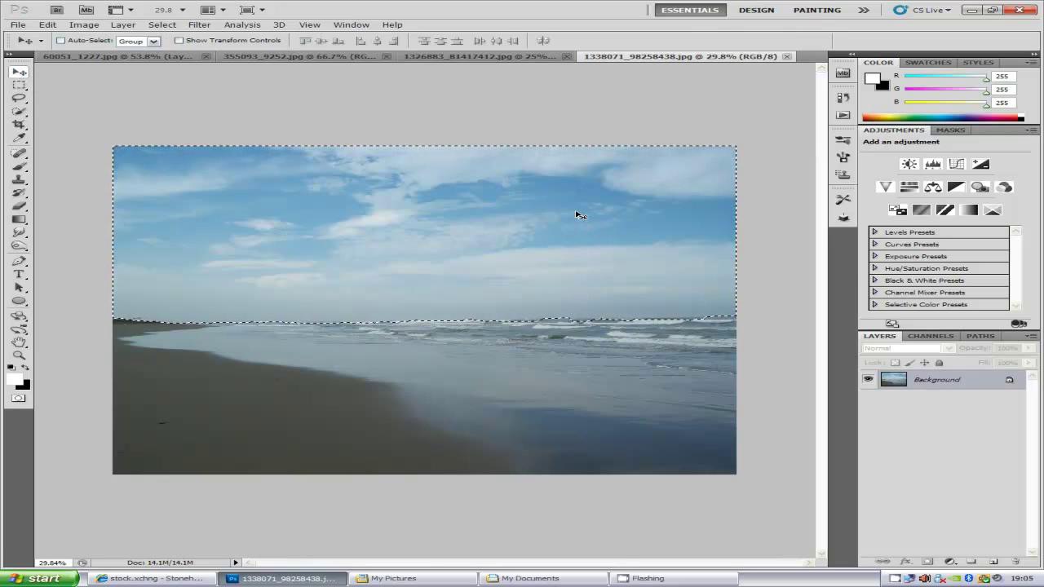
pyautogui.moveTo(576, 213); pyautogui.dragTo(513, 133)
pyautogui.moveTo(459, 160); pyautogui.dragTo(474, 151)
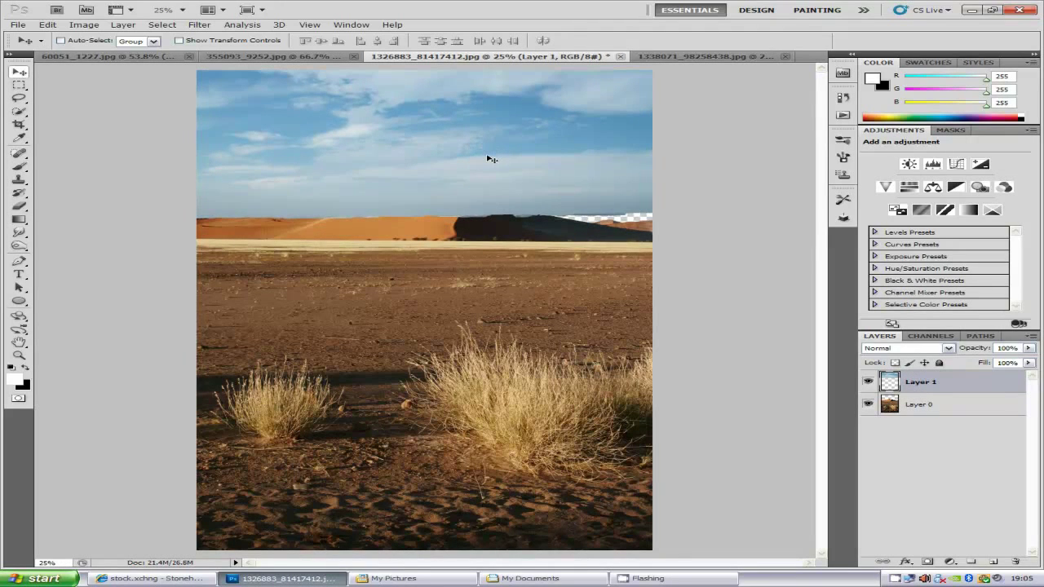
# Transform the sky to fill the frame down to the horizon and place Layer 1 beneath Layer 0
pyautogui.hotkey('ctrl', 't')
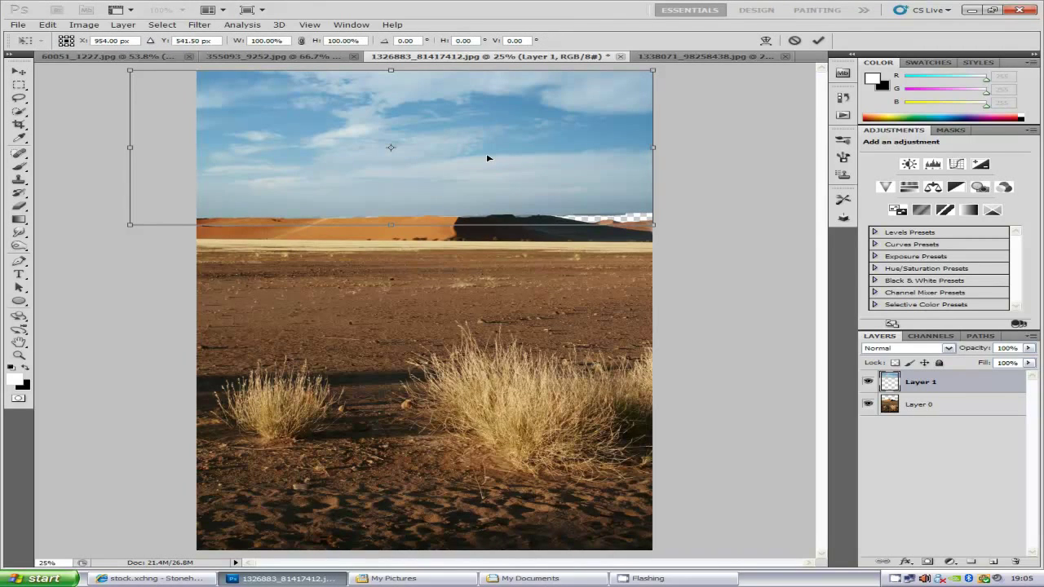
pyautogui.moveTo(488, 158); pyautogui.dragTo(532, 158)
pyautogui.moveTo(434, 224); pyautogui.dragTo(431, 253)
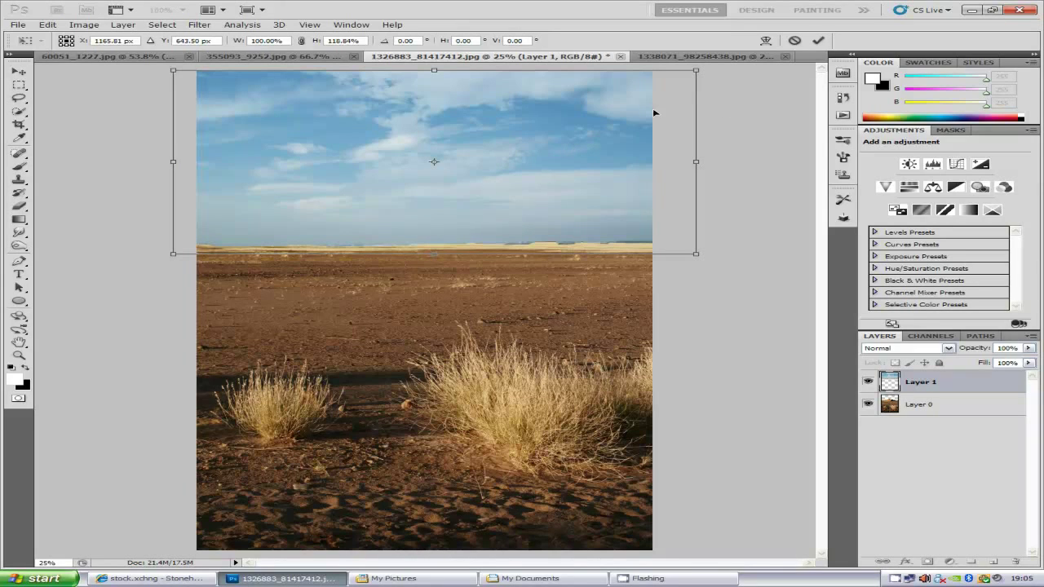
pyautogui.click(819, 40)
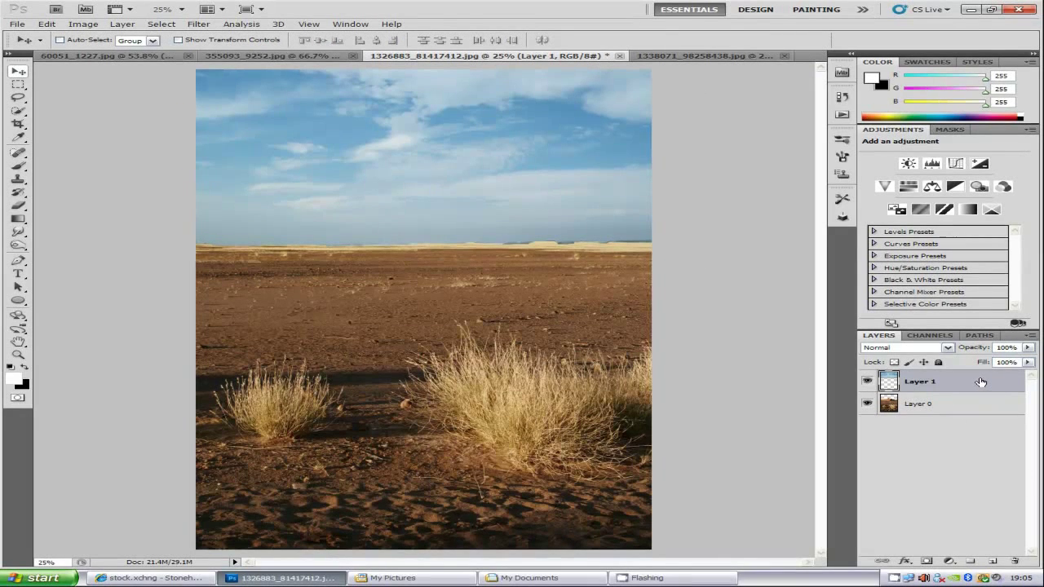
pyautogui.moveTo(980, 382); pyautogui.dragTo(983, 444)
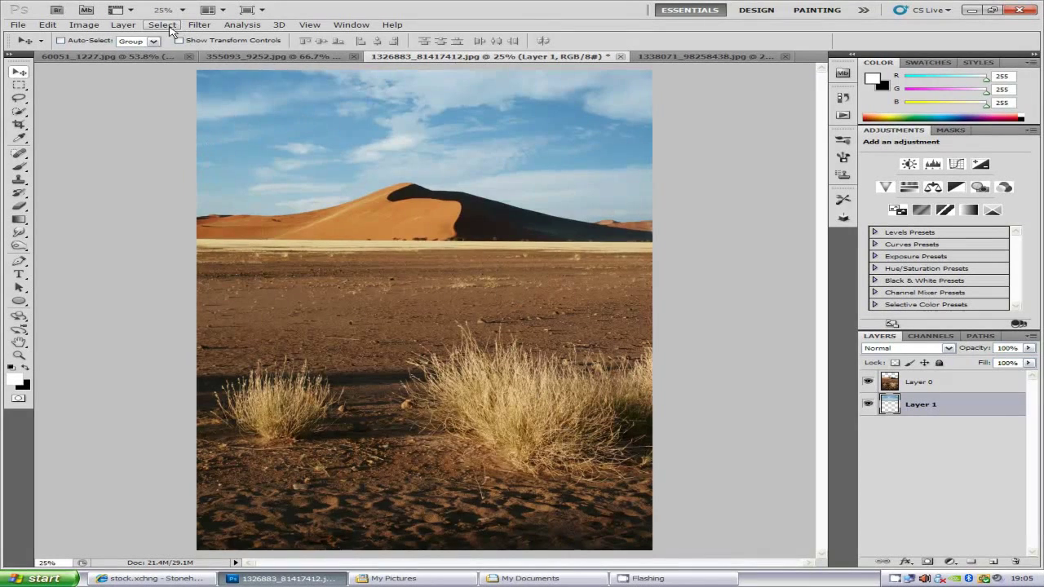
# Select sky Layer 1 in 60051_1227.jpg, glance at 355093_9252.jpg, then return to Stonehenge
pyautogui.click(139, 58)
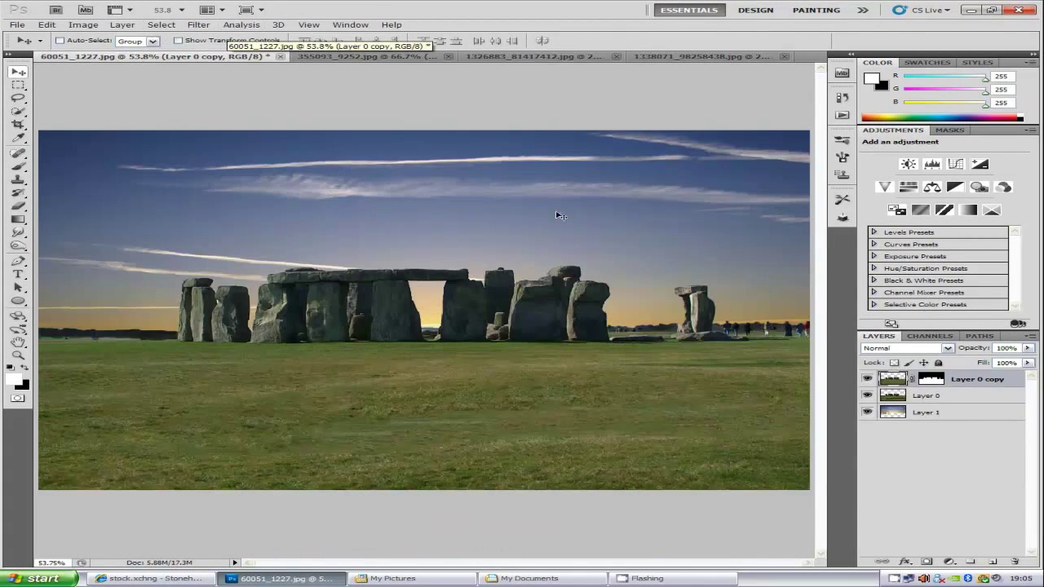
pyautogui.click(977, 413)
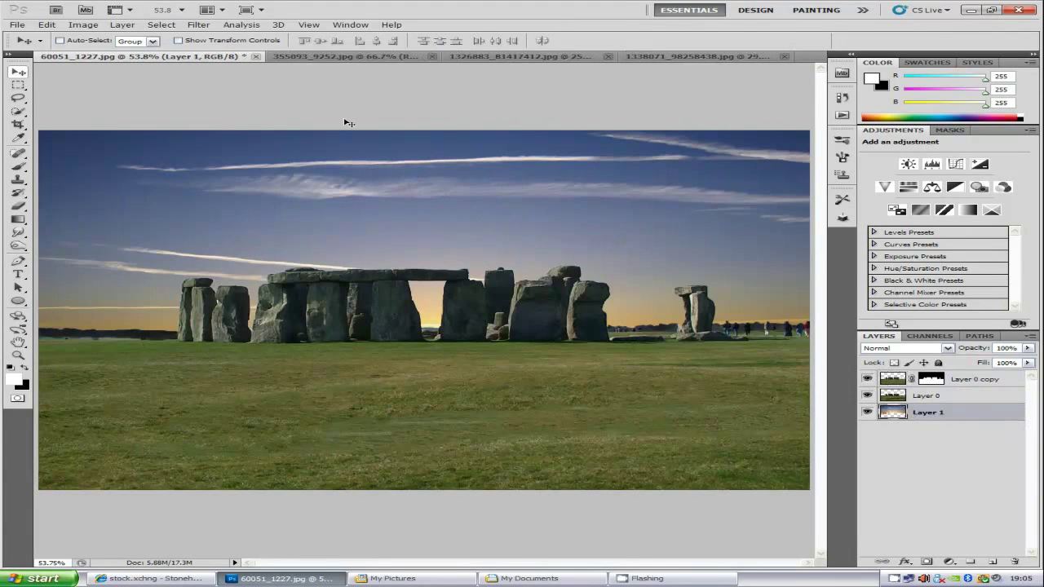
pyautogui.click(372, 59)
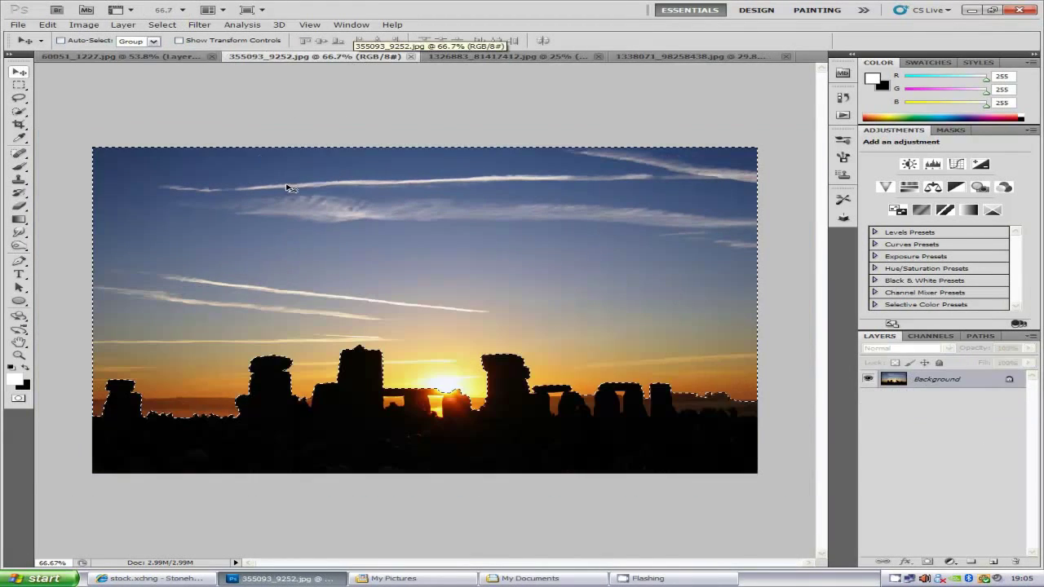
pyautogui.click(106, 57)
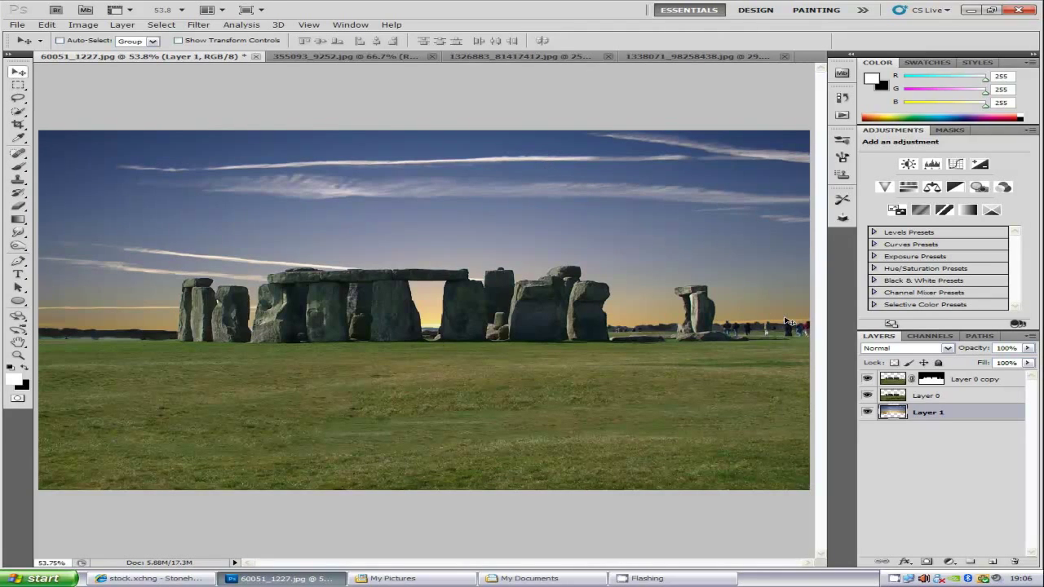
# Load the Layer 0 copy outline as a selection; open and cancel Refine Edge and Save As
pyautogui.keyDown('ctrl'); pyautogui.click(895, 382); pyautogui.keyUp('ctrl')
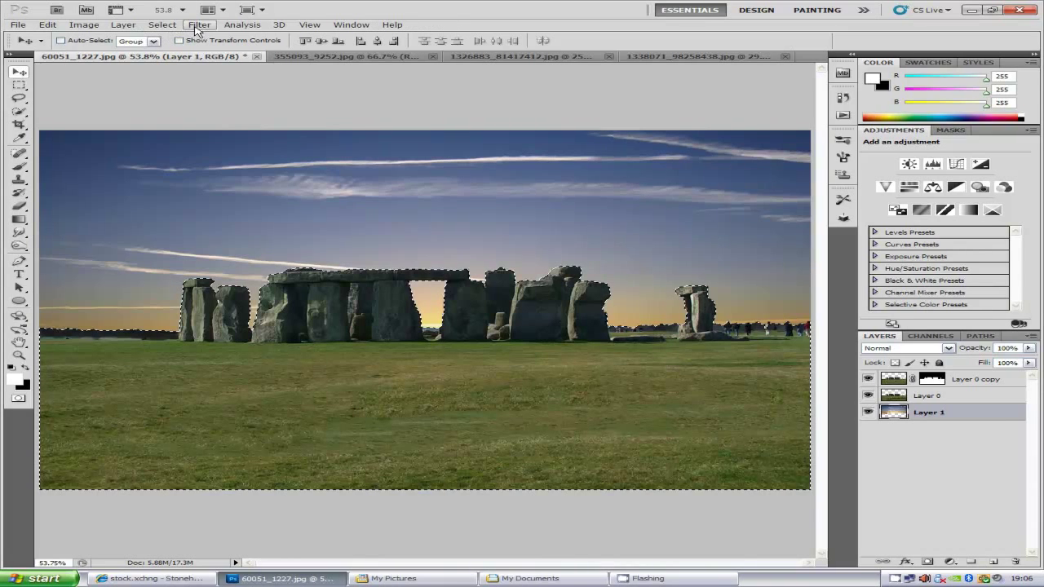
pyautogui.click(54, 25)
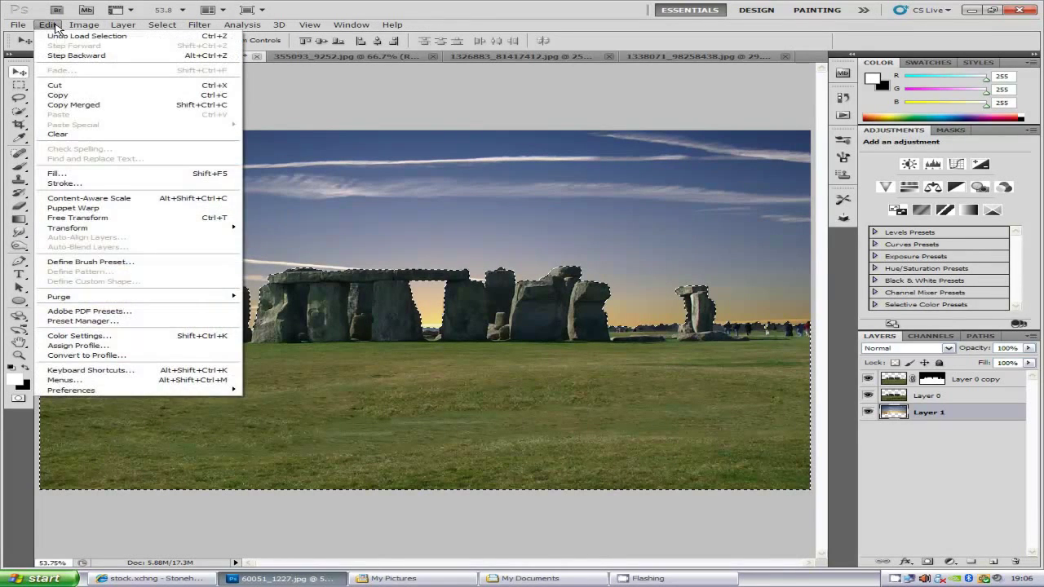
pyautogui.moveTo(122, 25)
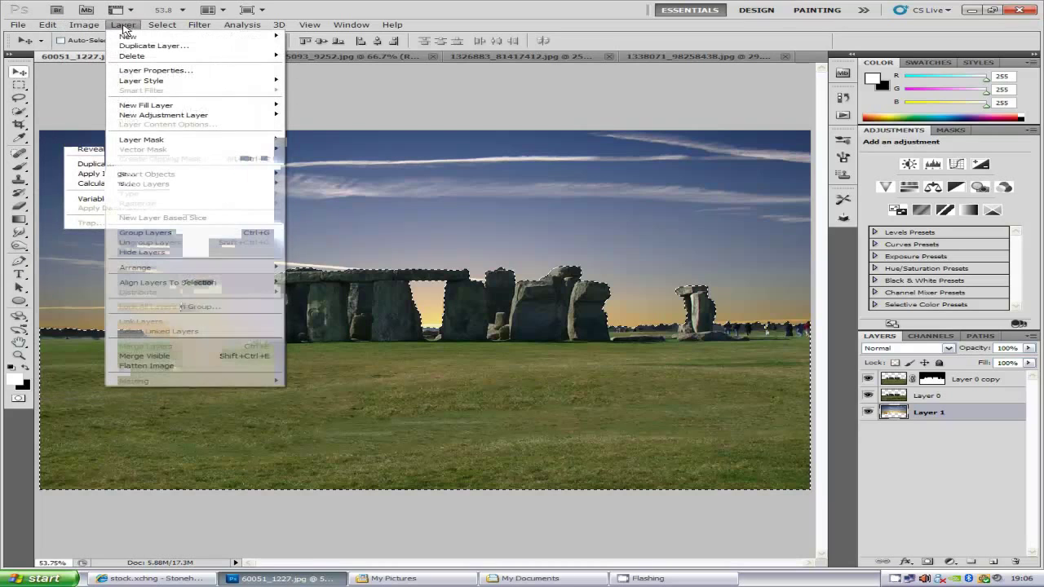
pyautogui.moveTo(176, 27)
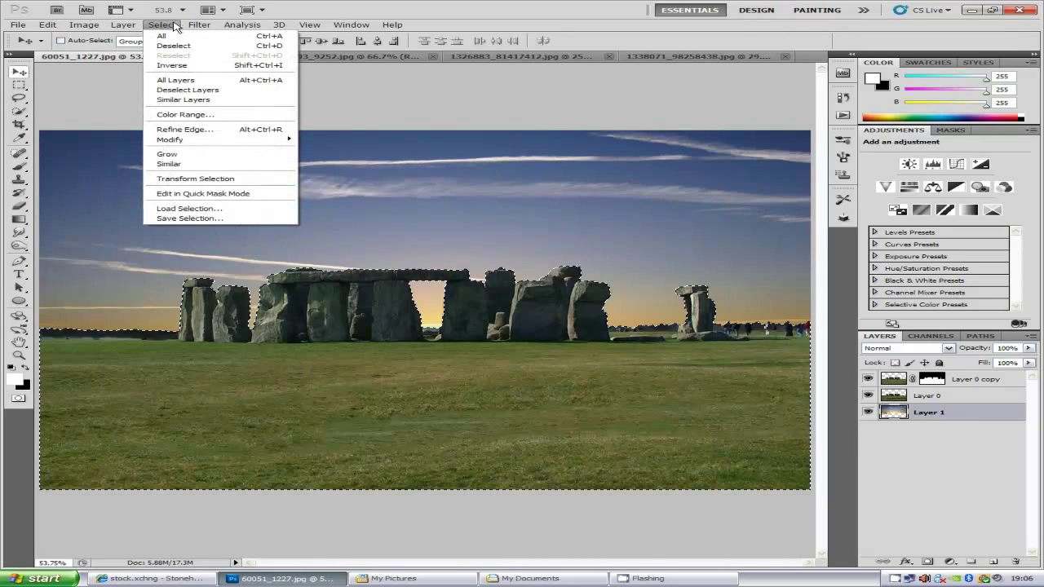
pyautogui.click(207, 132)
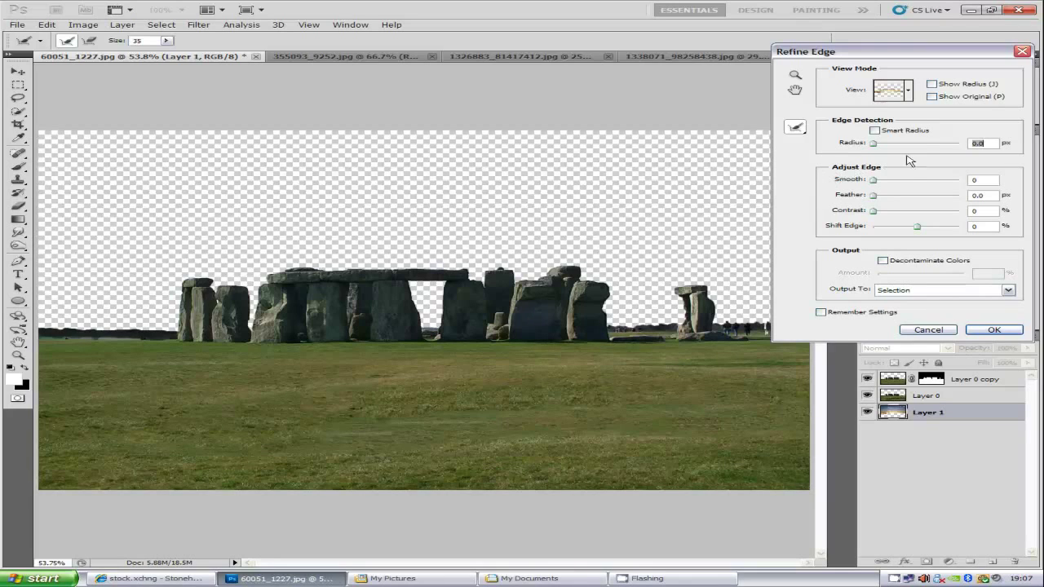
pyautogui.click(915, 328)
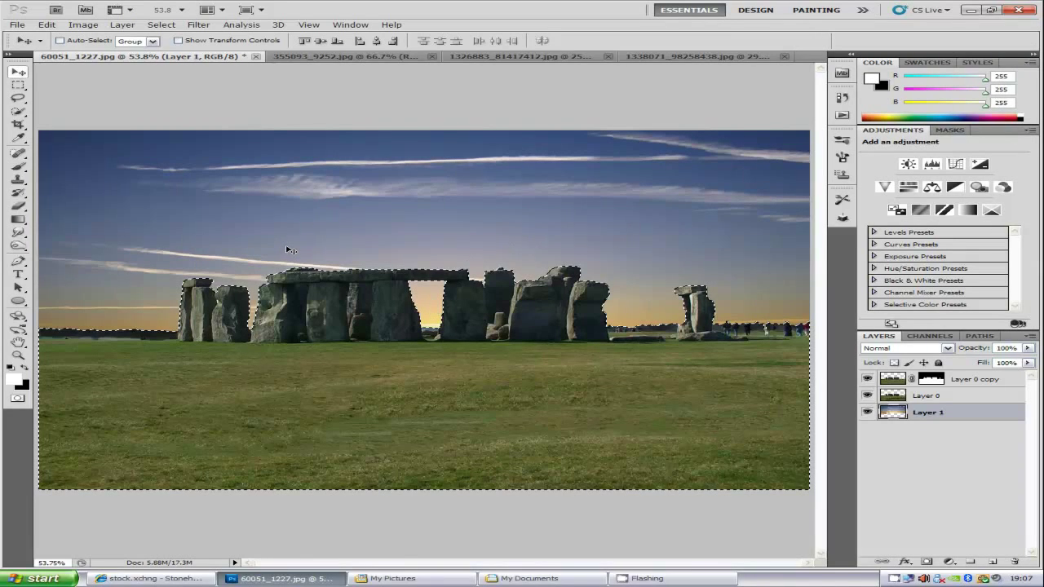
pyautogui.hotkey('ctrl', 'shift', 's')
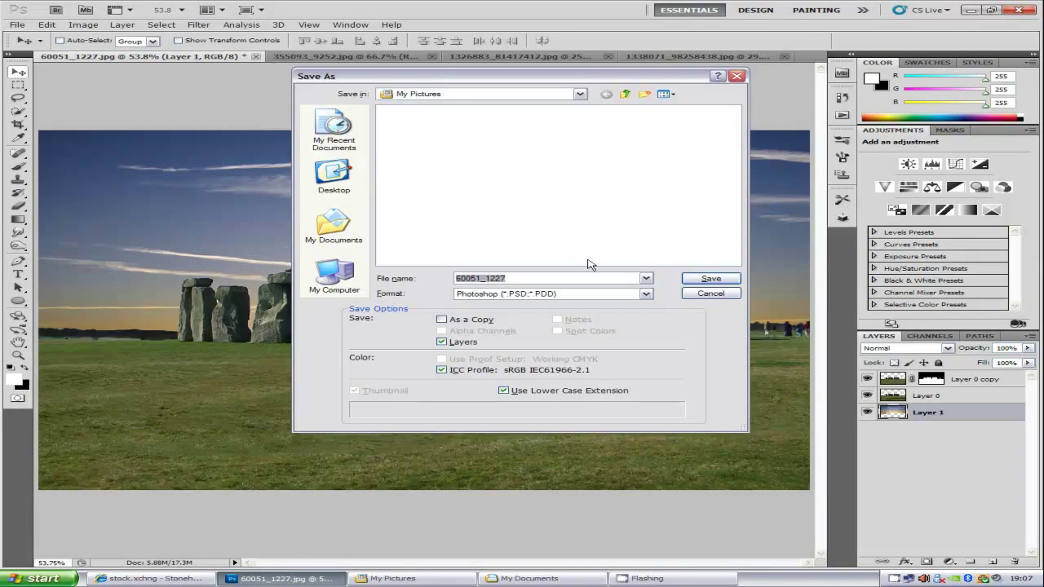
pyautogui.click(738, 76)
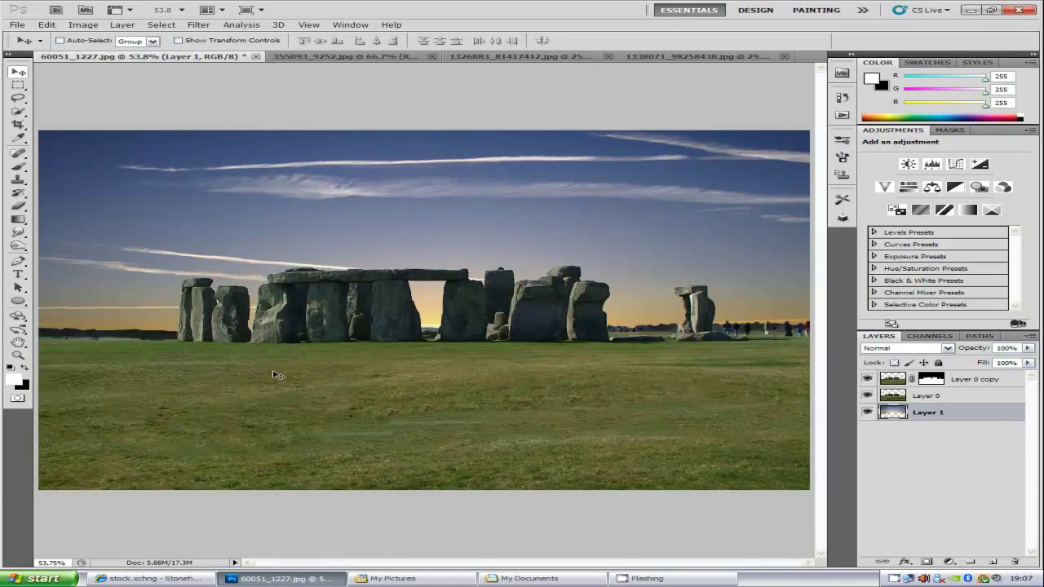
# Dodge the dark top edge of the central stone on Layer 0 copy at Midtones, 100% exposure
pyautogui.keyDown('alt'); pyautogui.scroll(6, 192, 361); pyautogui.keyUp('alt')
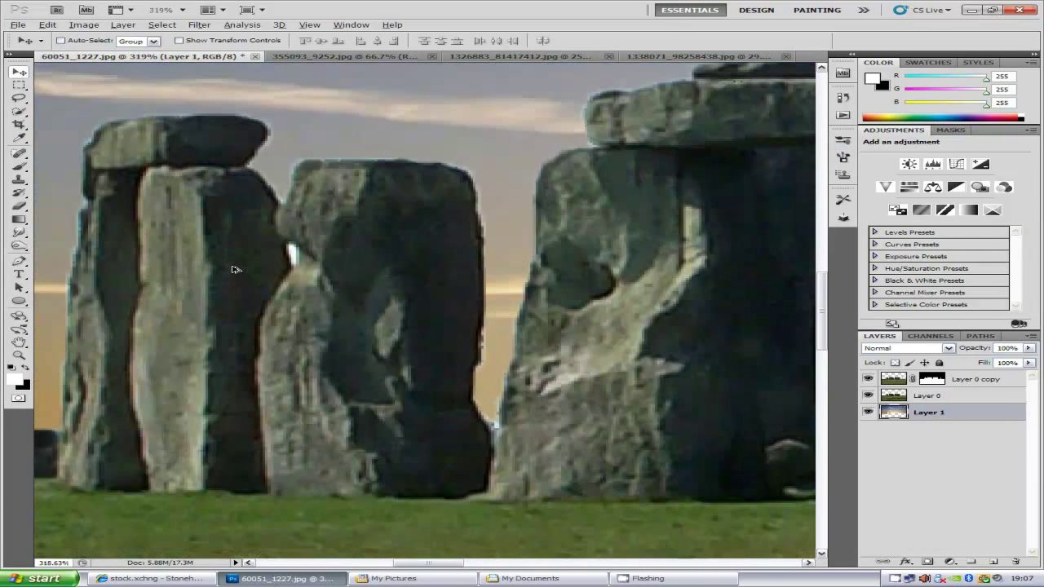
pyautogui.scroll(3, 345, 268)
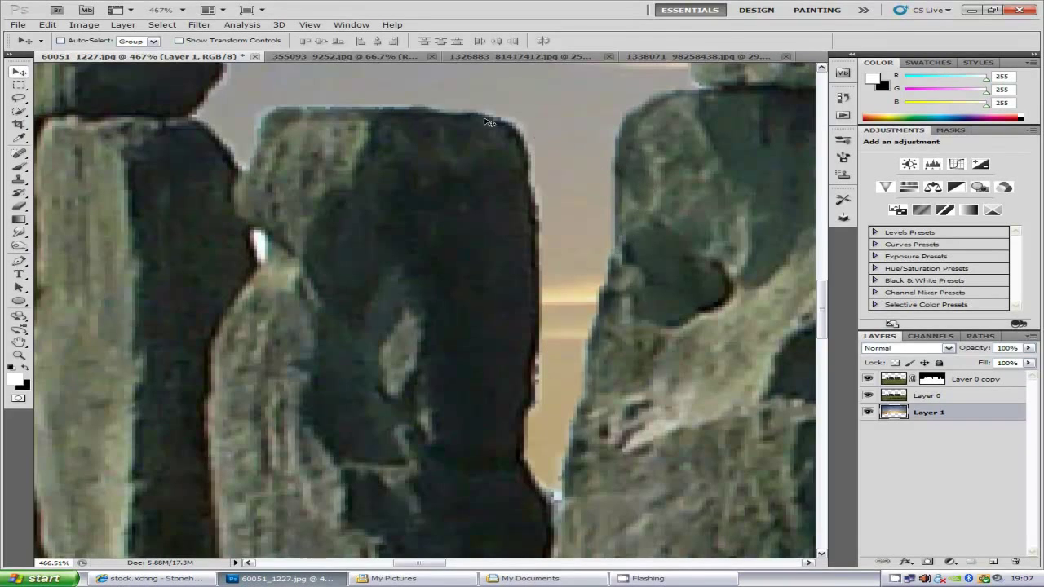
pyautogui.click(17, 247)
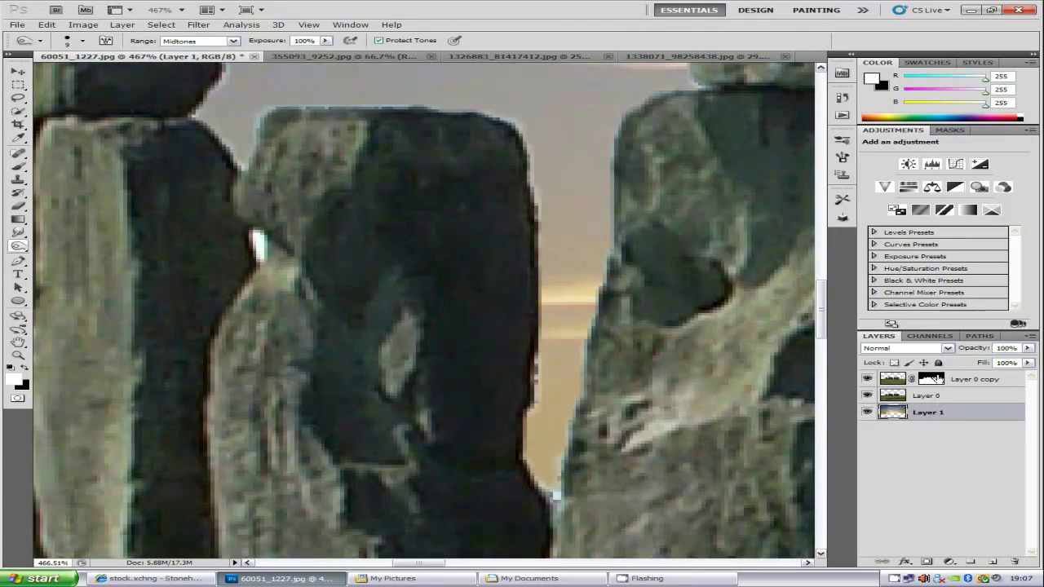
pyautogui.click(894, 380)
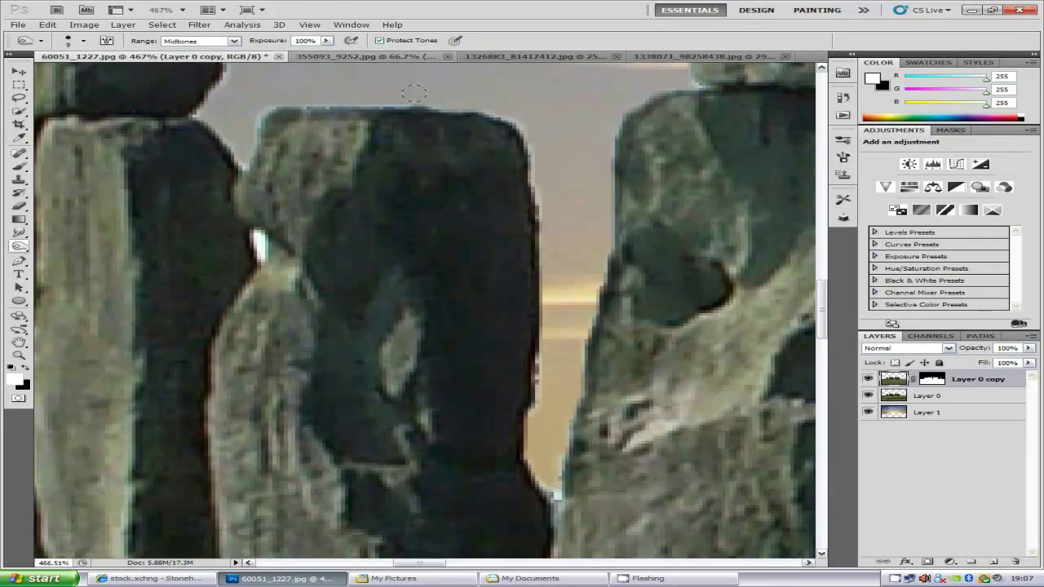
pyautogui.moveTo(405, 92)
pyautogui.mouseDown()
pyautogui.moveTo(293, 94)
pyautogui.moveTo(245, 108)
pyautogui.moveTo(248, 122)
pyautogui.moveTo(235, 115)
pyautogui.moveTo(218, 133)
pyautogui.moveTo(229, 108)
pyautogui.mouseUp()
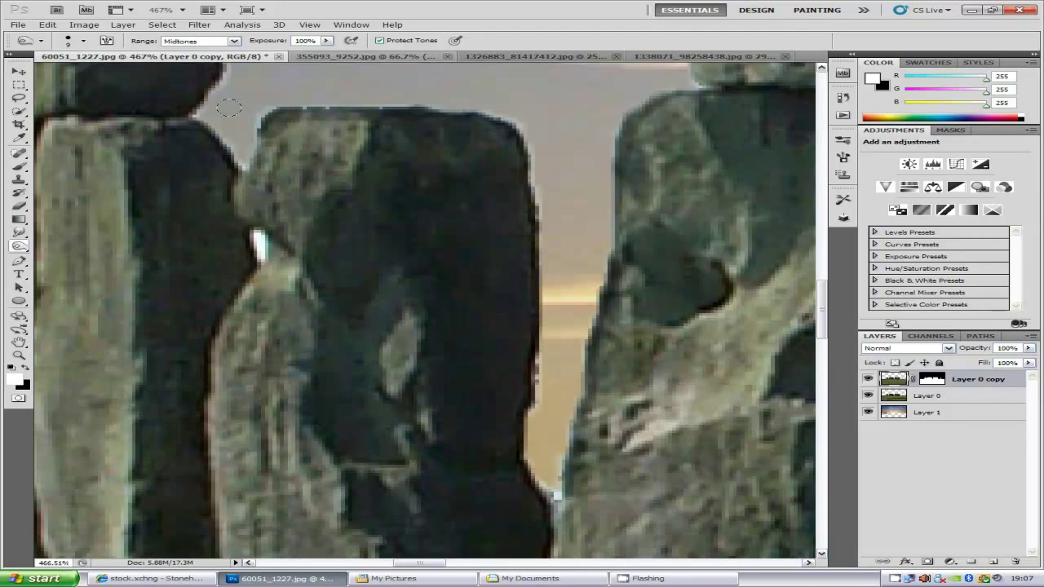
pyautogui.scroll(-10, 249, 186)
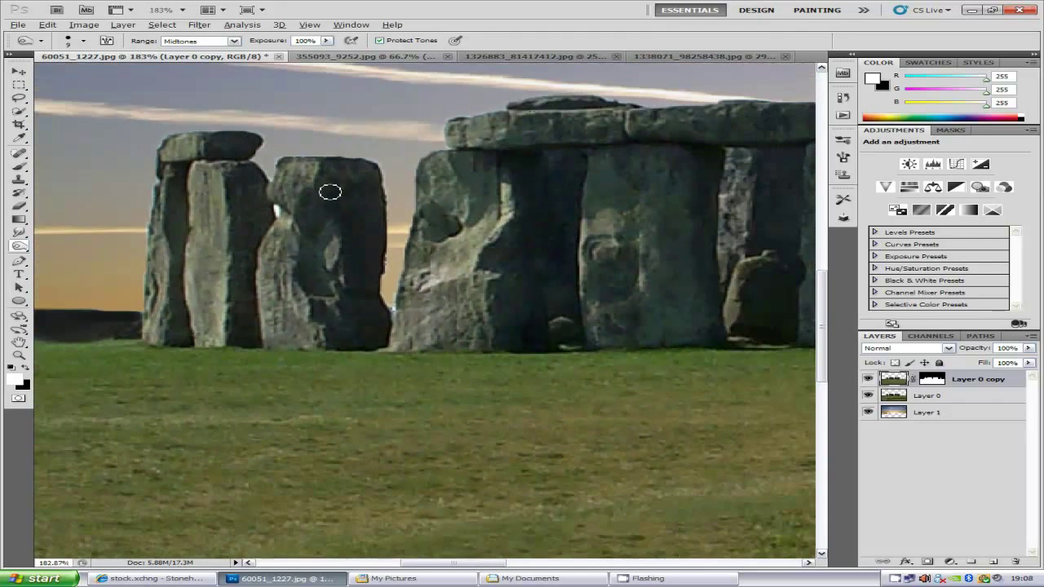
pyautogui.scroll(-4, 335, 197)
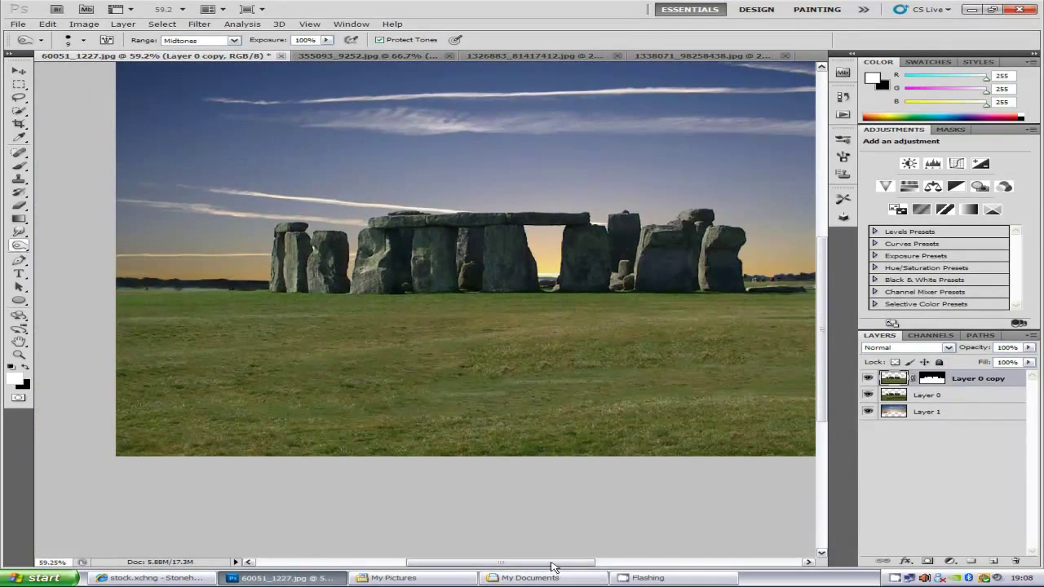
pyautogui.scroll(-2, 524, 171)
pyautogui.scroll(-1, 525, 171)
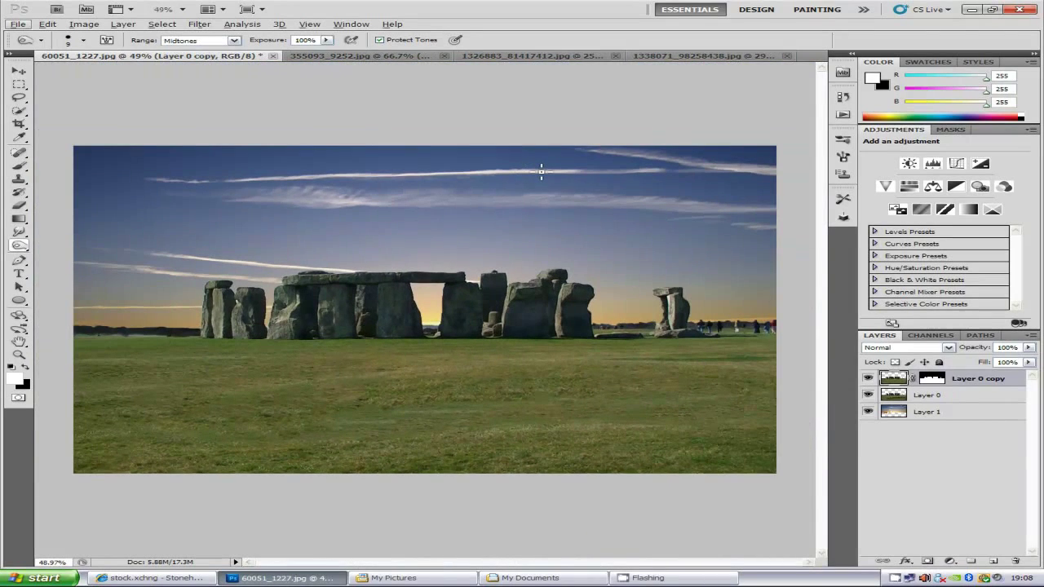